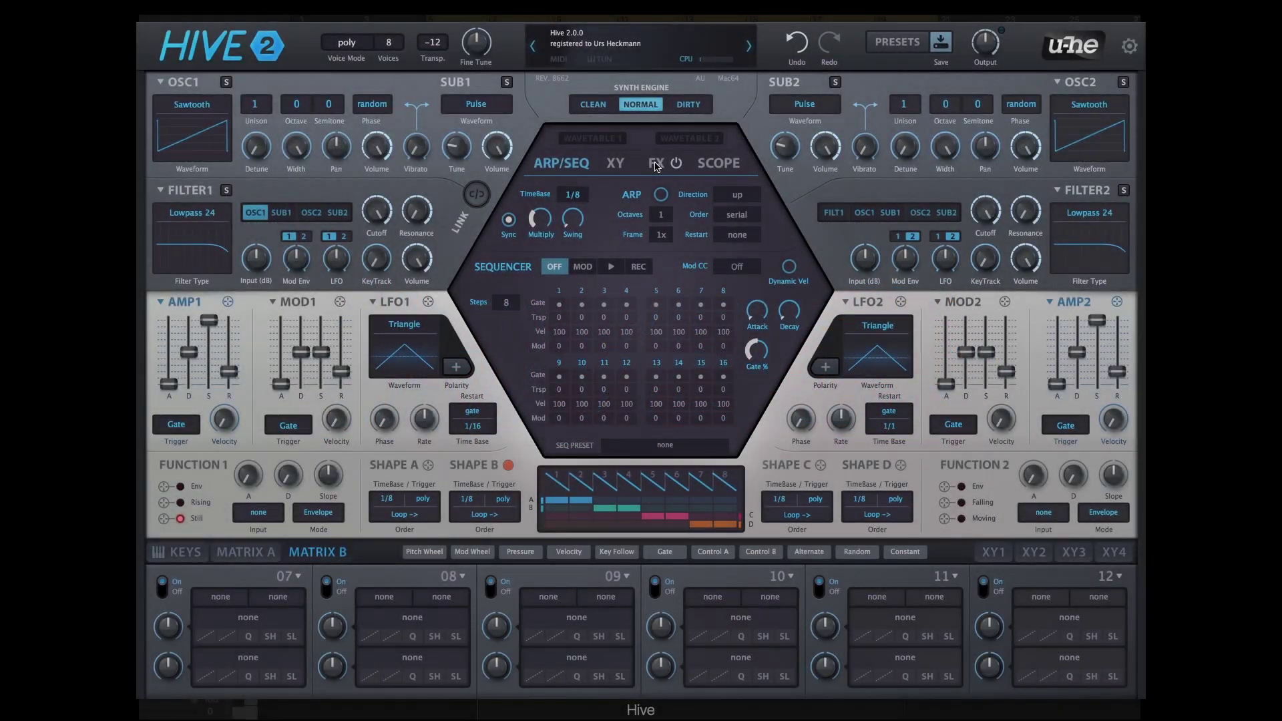
Show the FX panel and switch on Distort, Phaser, Delay and Compressor
left_click(656, 165)
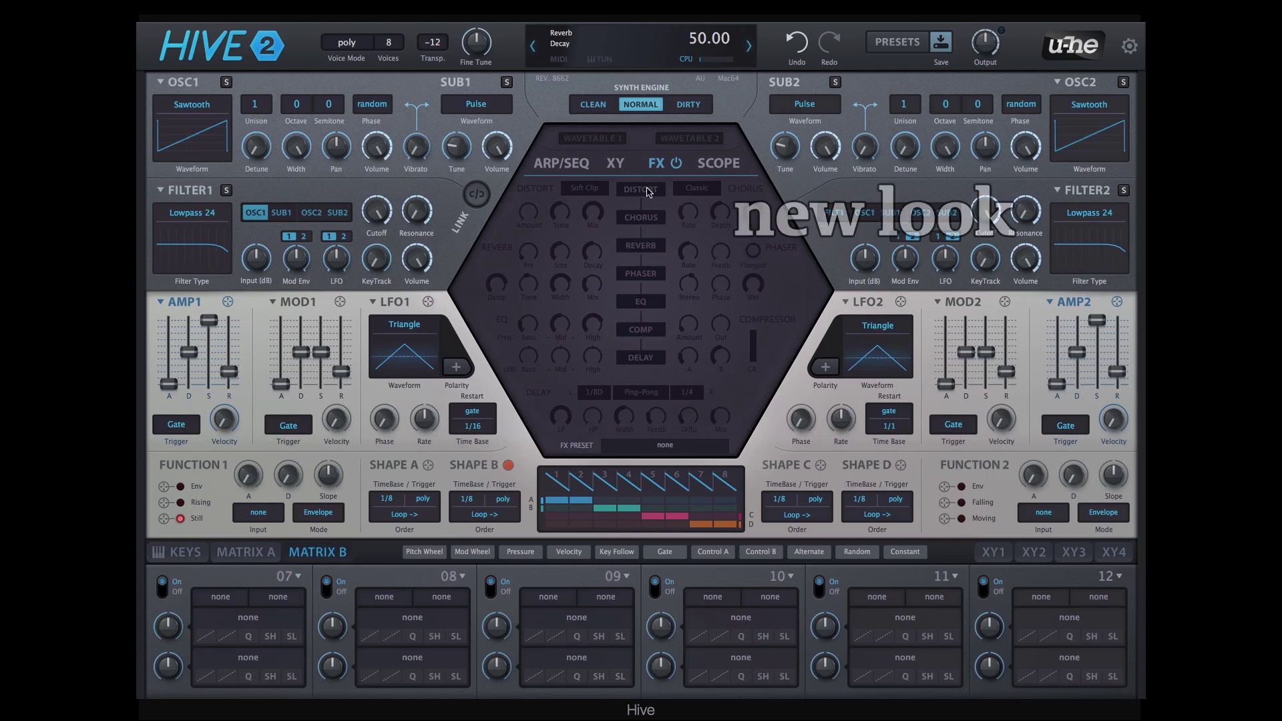
left_click(646, 192)
left_click(650, 279)
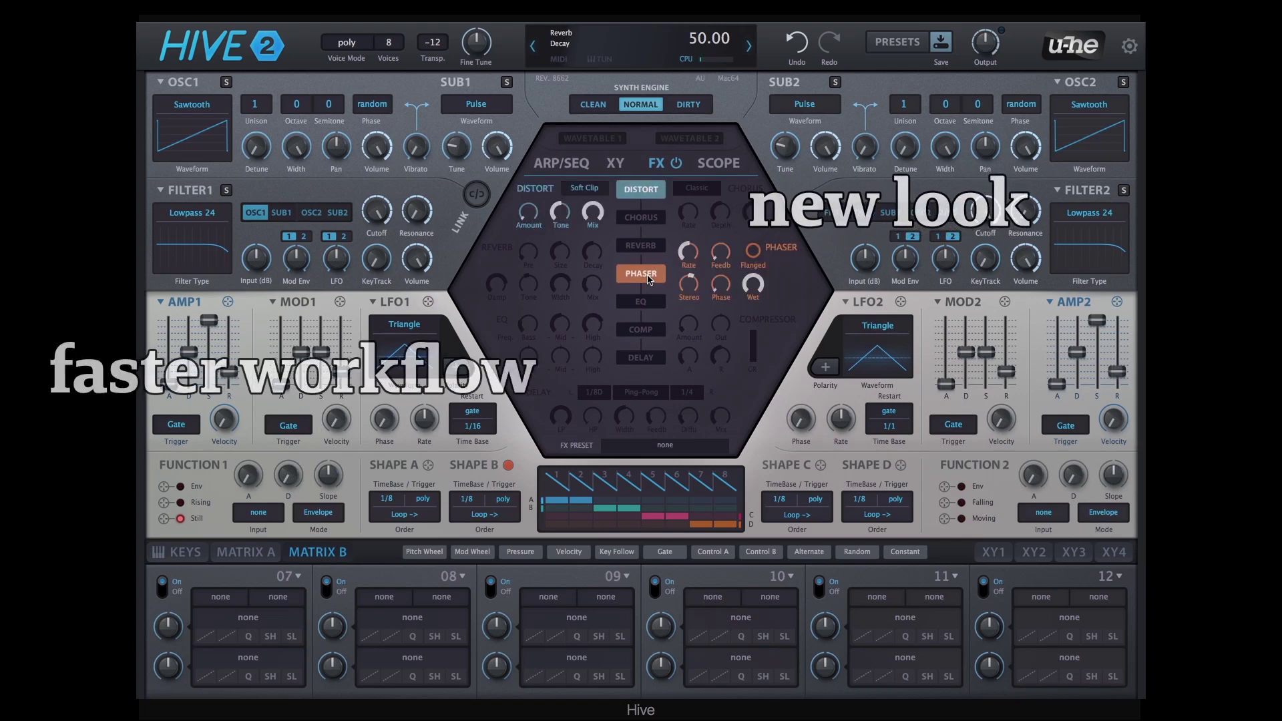
left_click(641, 358)
left_click(640, 329)
Turn off every effect except the Compressor, then check the XY pad and arpeggiator page
left_click(641, 358)
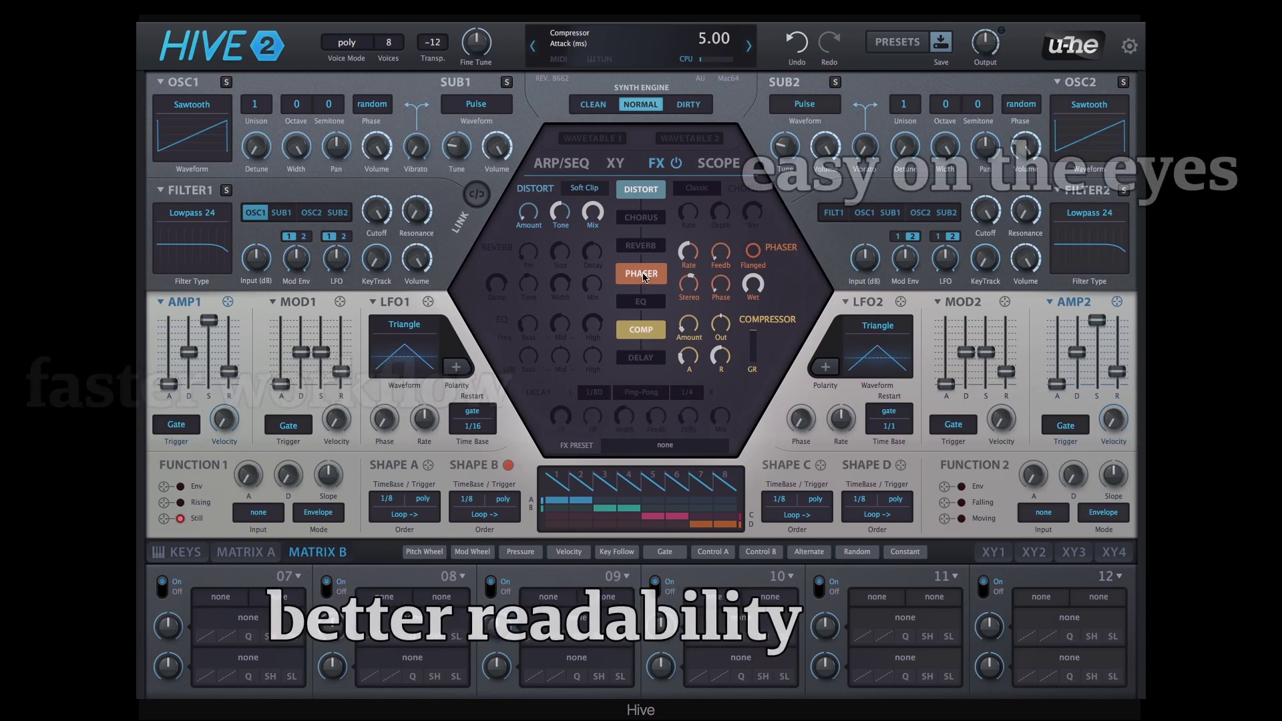
left_click(641, 274)
left_click(641, 245)
left_click(638, 191)
left_click(641, 245)
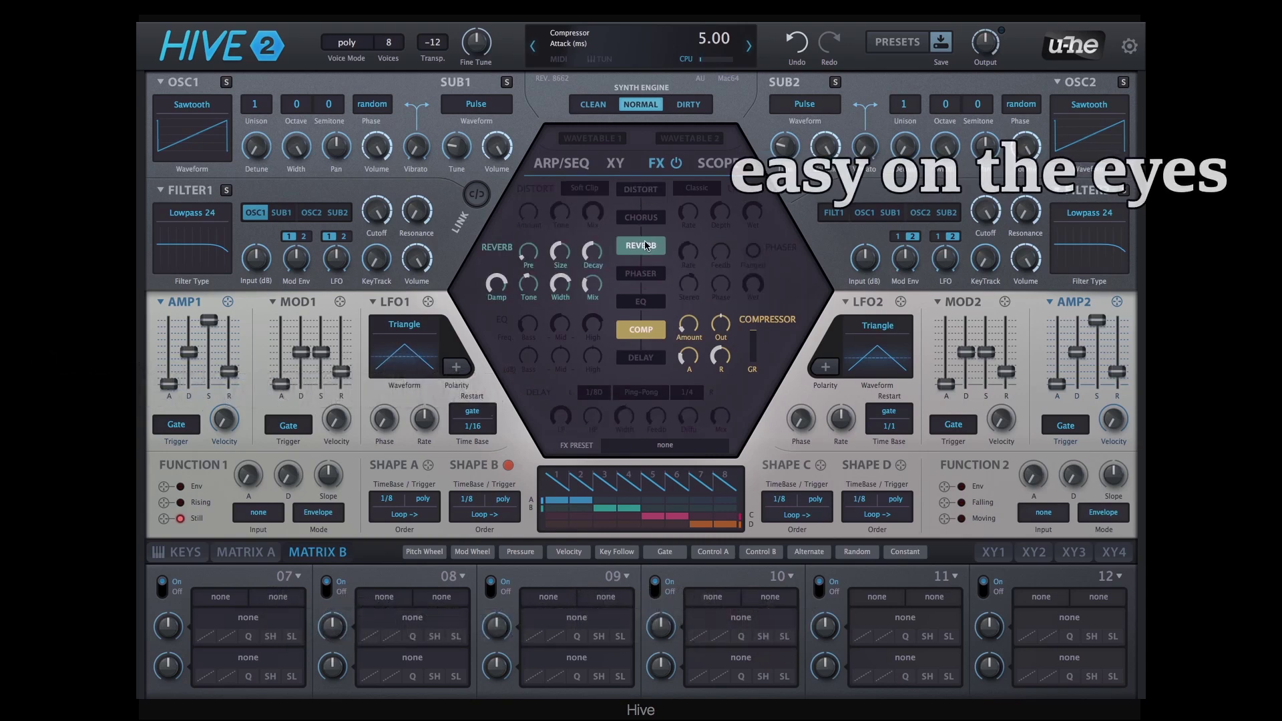
left_click(615, 163)
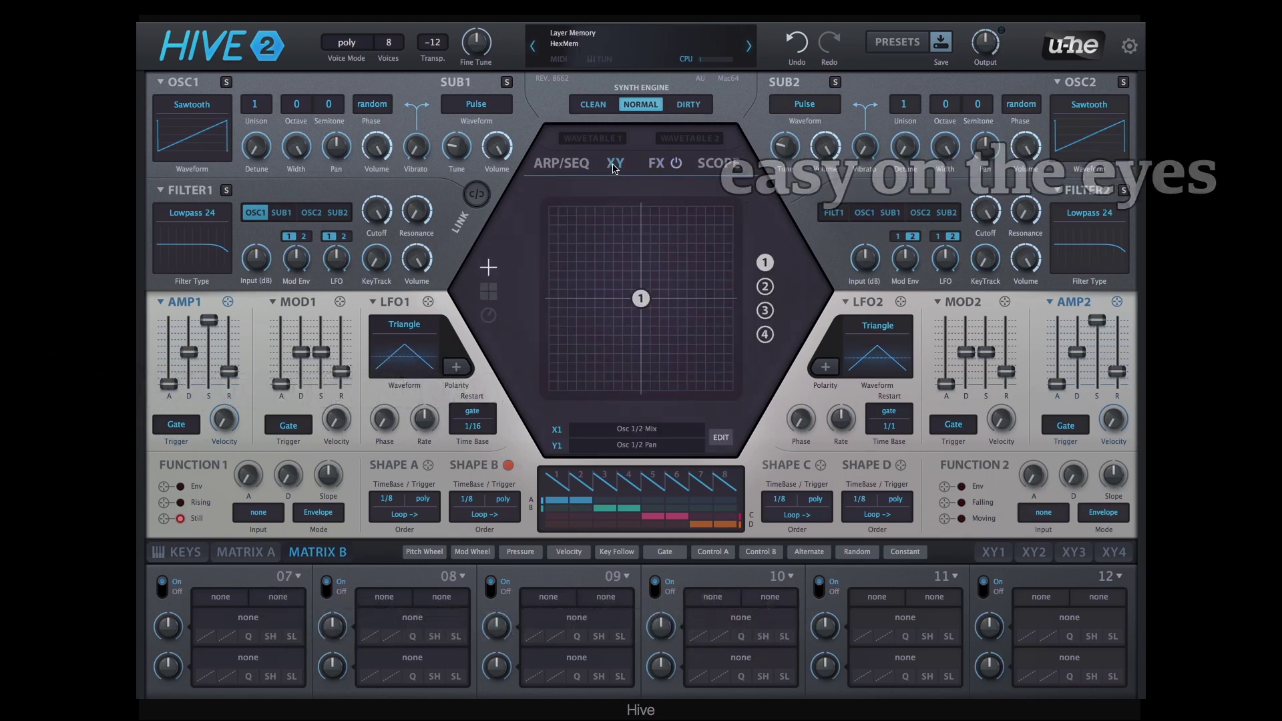
left_click(560, 163)
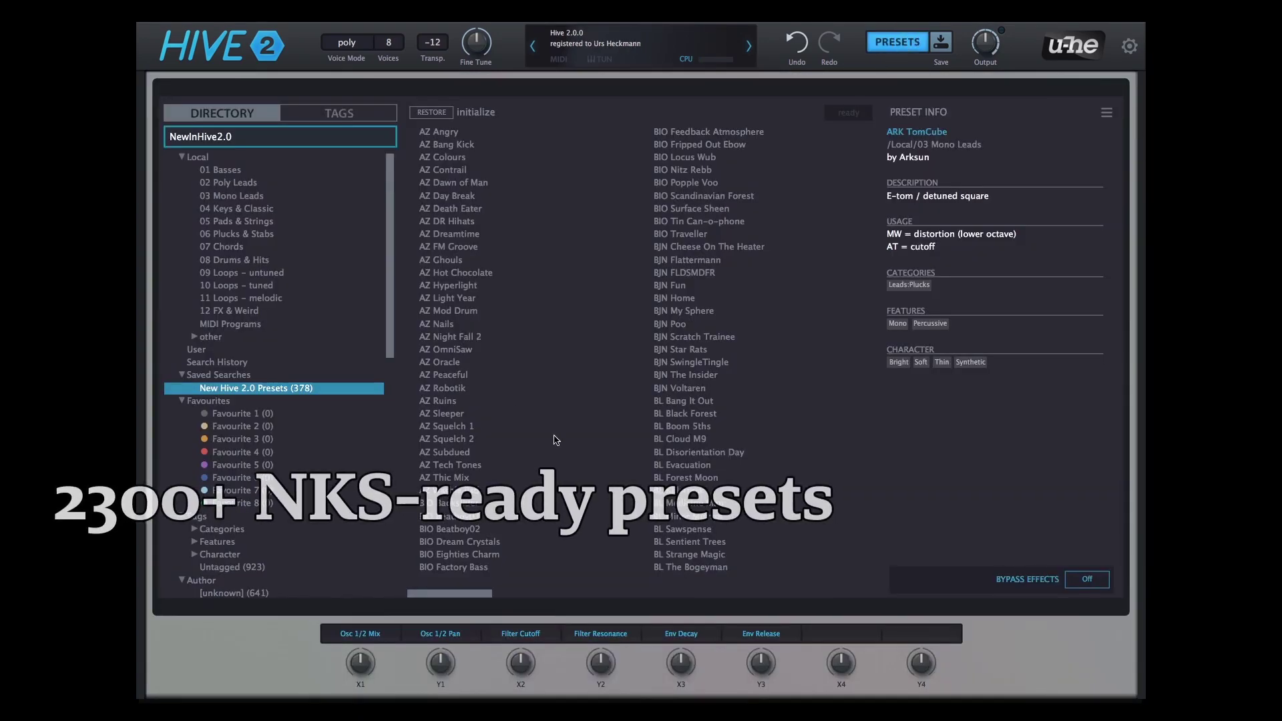
scroll(556, 440, "down", 10)
scroll(556, 440, "down", 10)
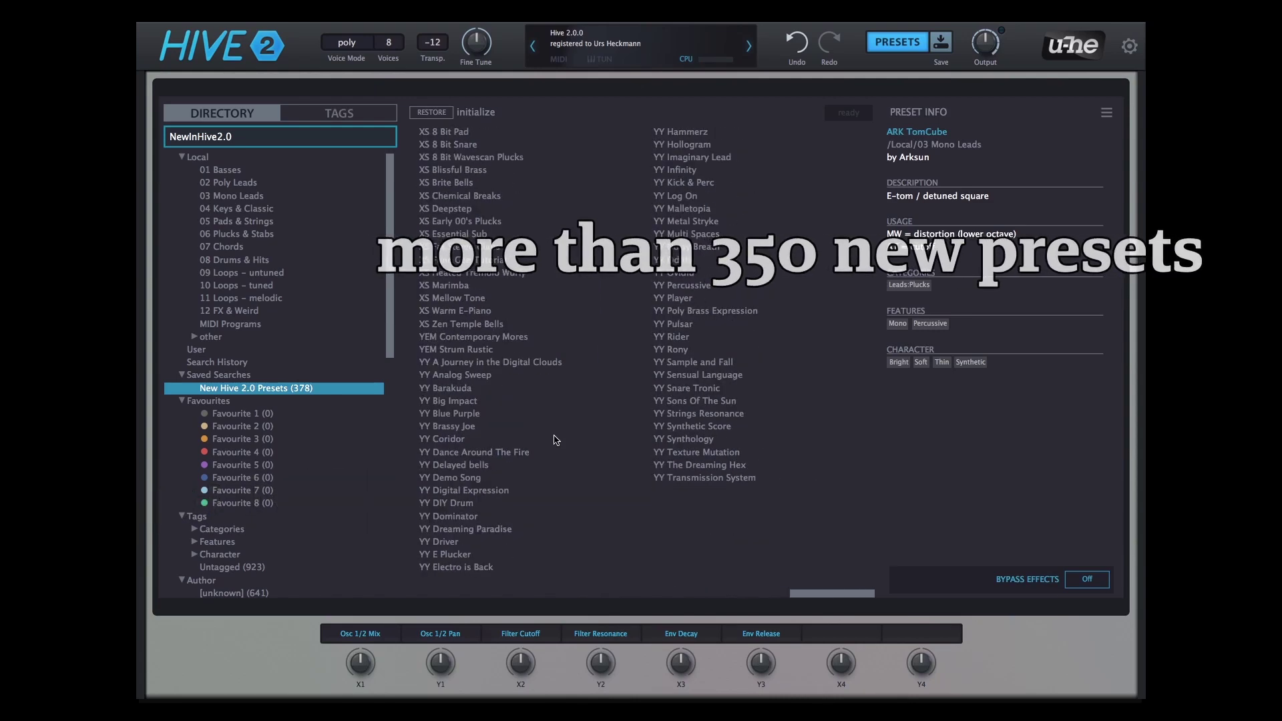
scroll(556, 440, "up", 10)
scroll(556, 439, "up", 8)
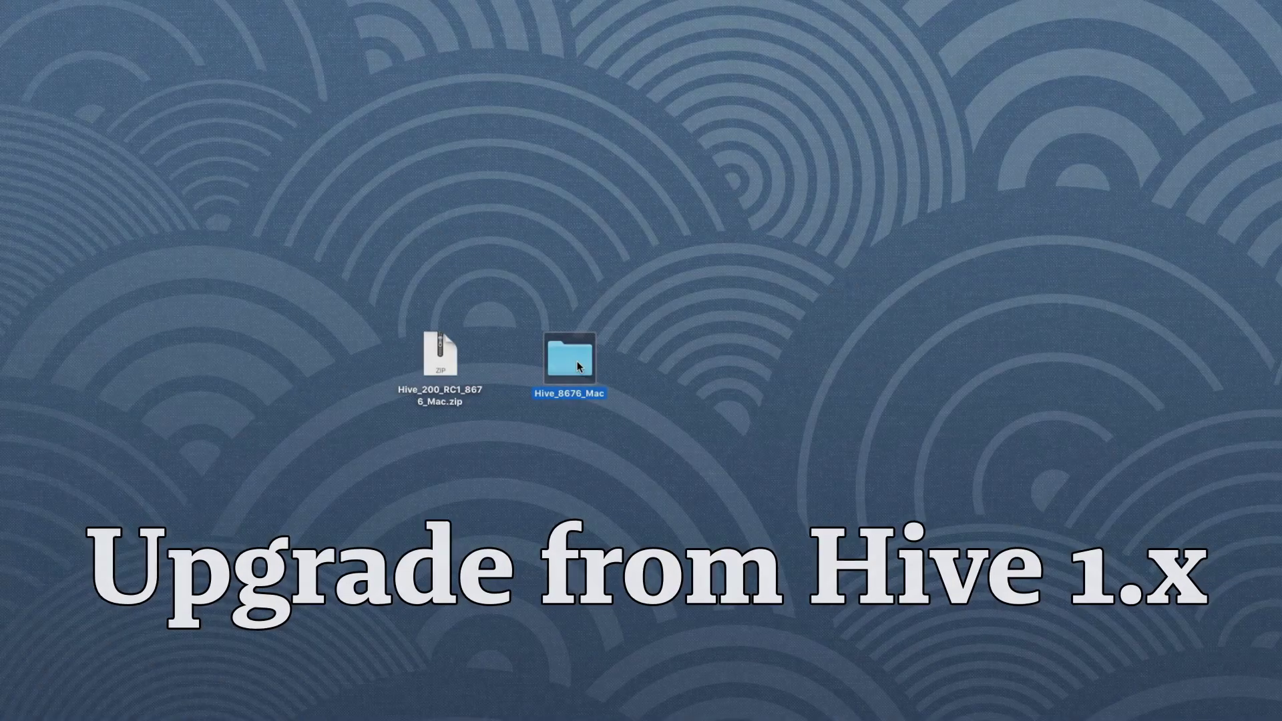
Open u-he Hive 2 Upgrade.pdf in Preview from the Hive_8676_Mac folder
double_click(578, 366)
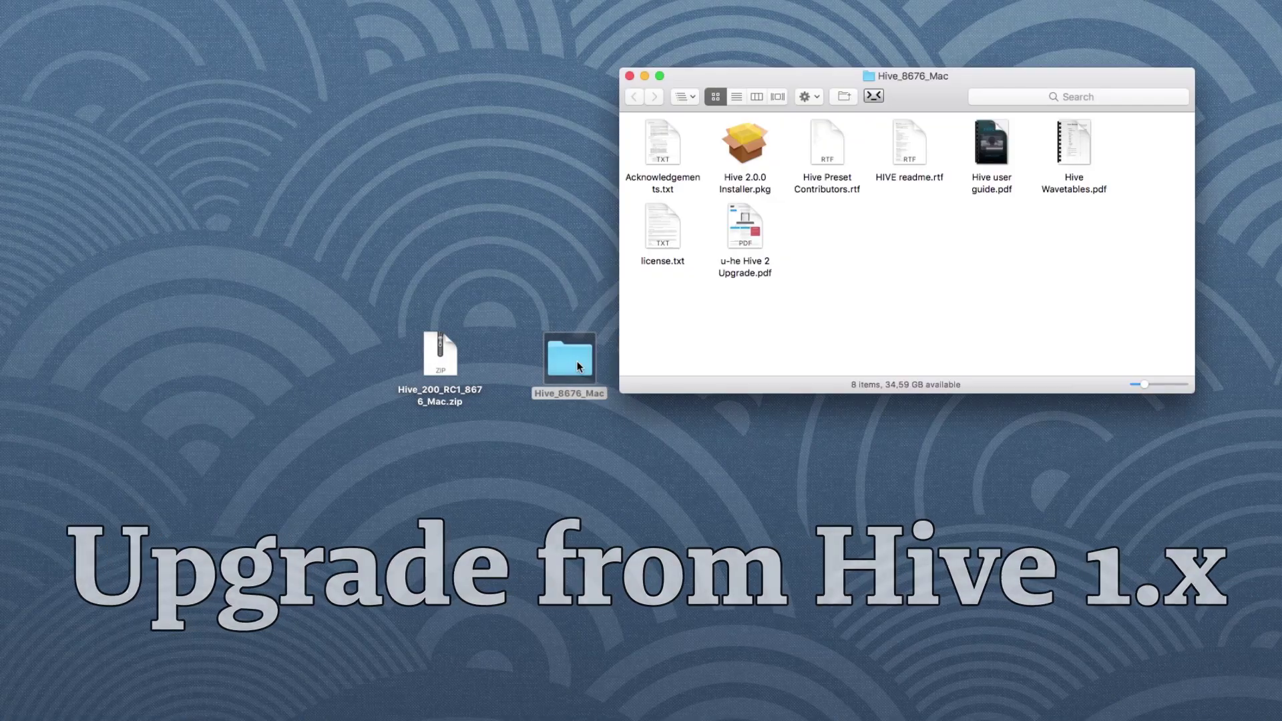
double_click(746, 239)
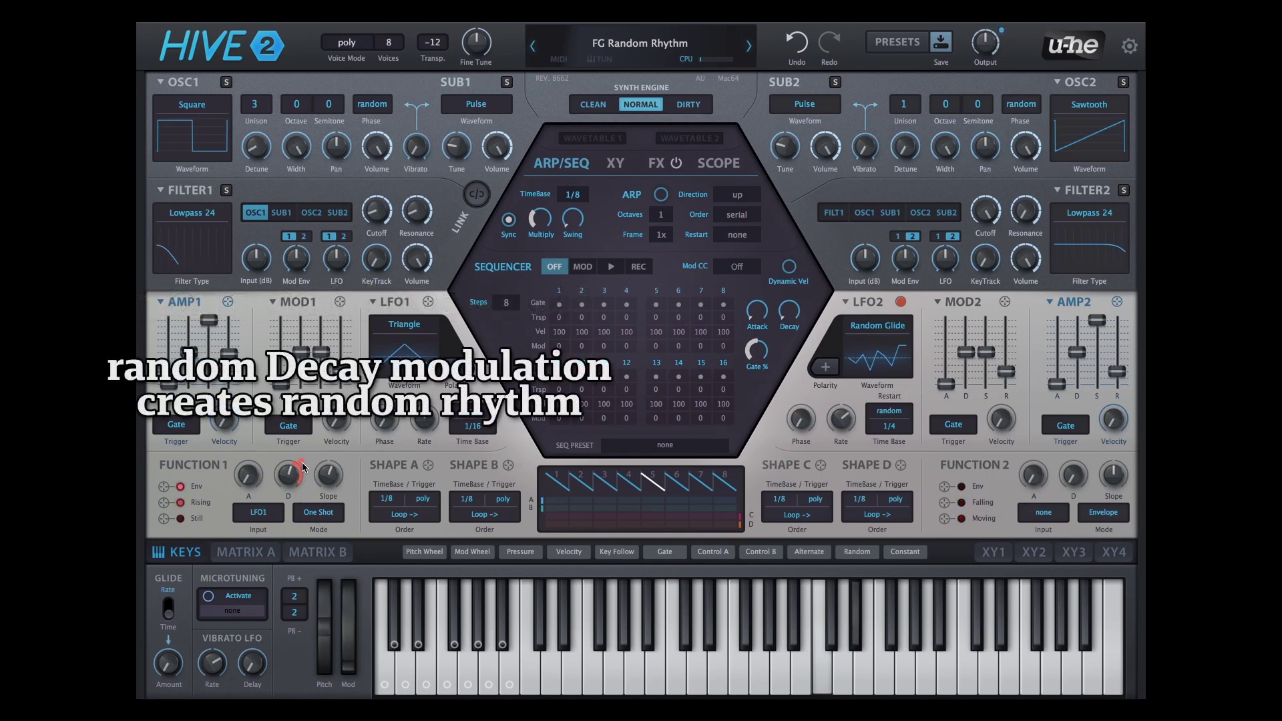
Add modulation depth to Function 1's Decay and settle it at about 37
left_click_drag(302, 466, 304, 476)
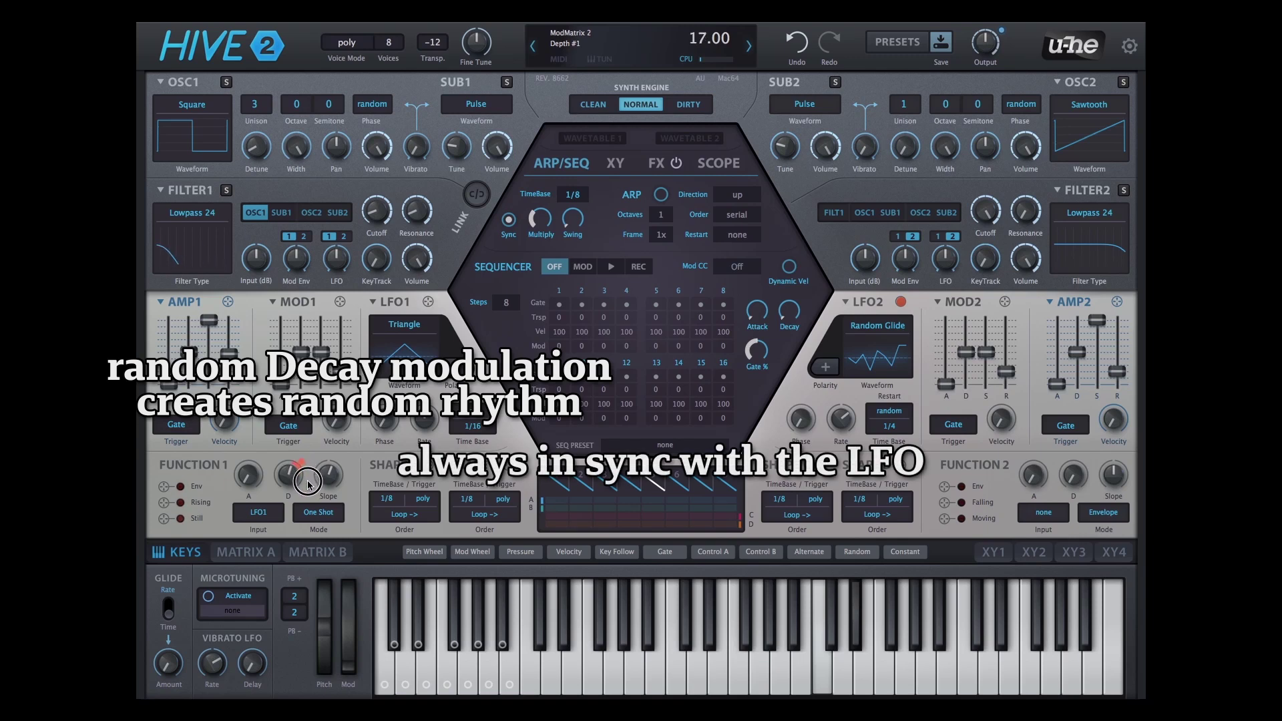
left_click_drag(309, 494, 309, 467)
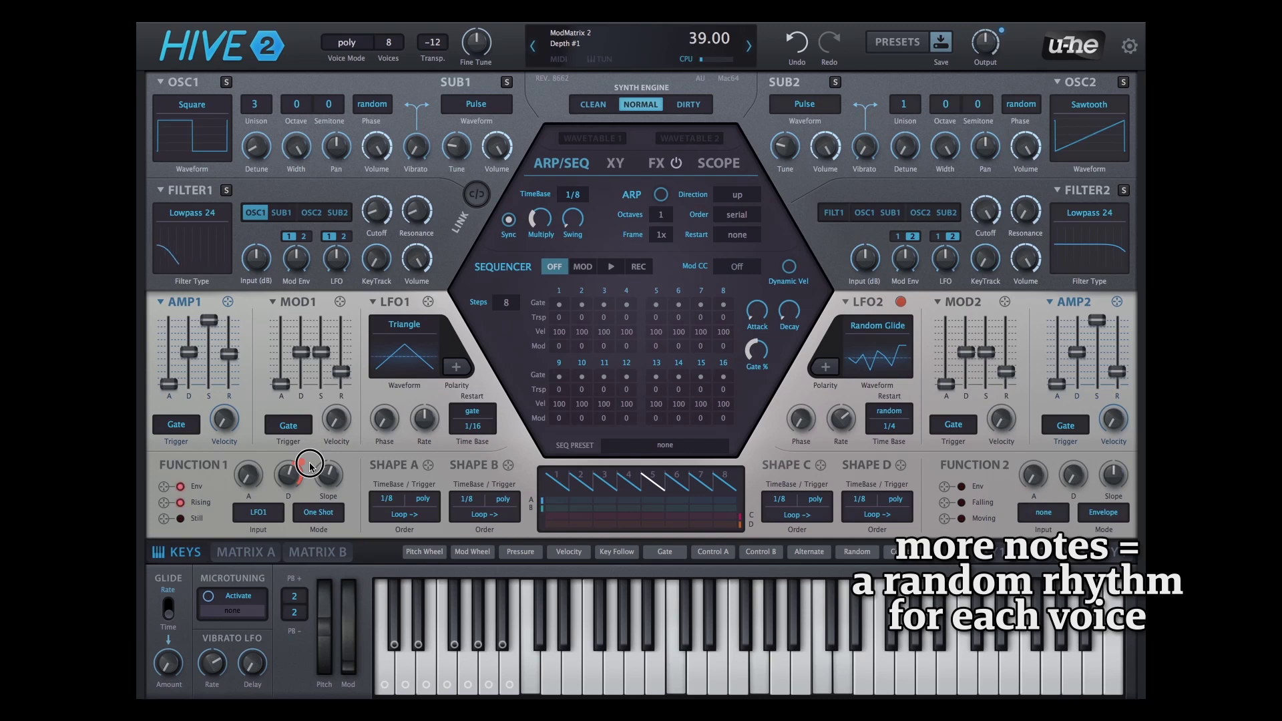
left_click_drag(309, 465, 311, 470)
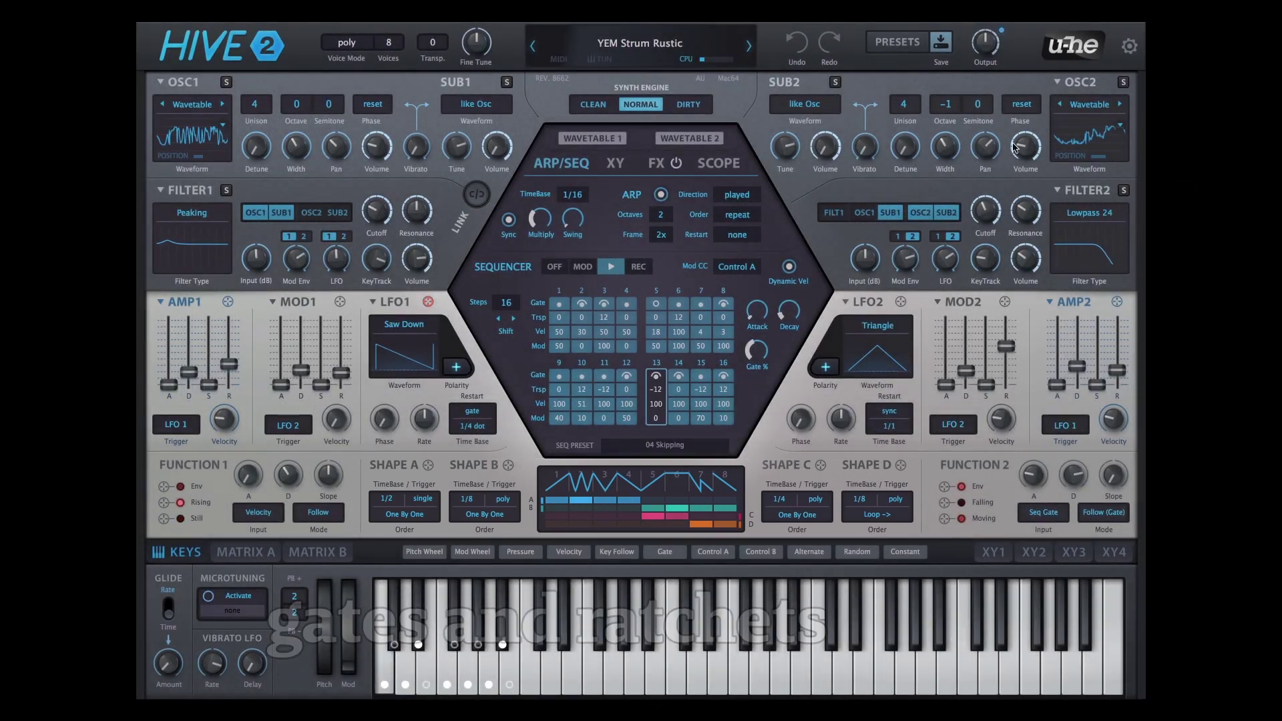
Bend the shape sequencer curve, use ramp segments, merge them into one rising ramp and repeat it
left_click(586, 492)
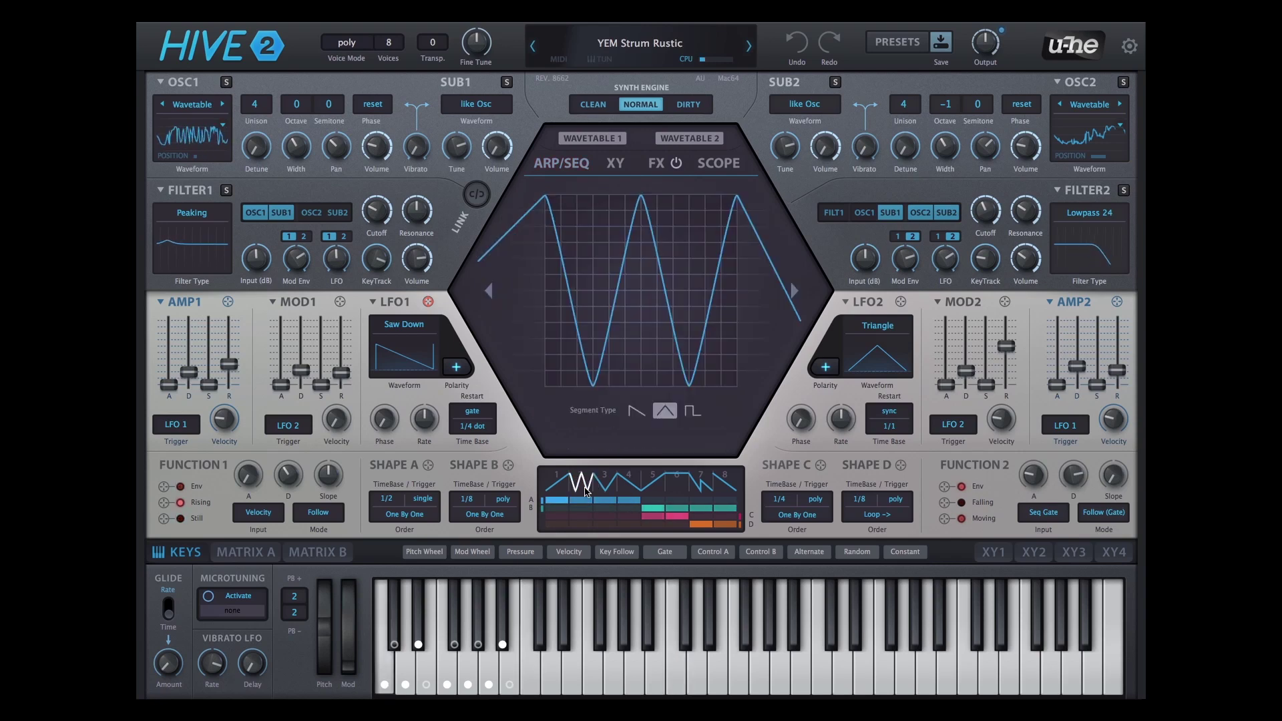
mouse_move(644, 319)
left_mouse_down()
mouse_move(641, 344)
mouse_move(631, 225)
mouse_move(633, 321)
left_mouse_up()
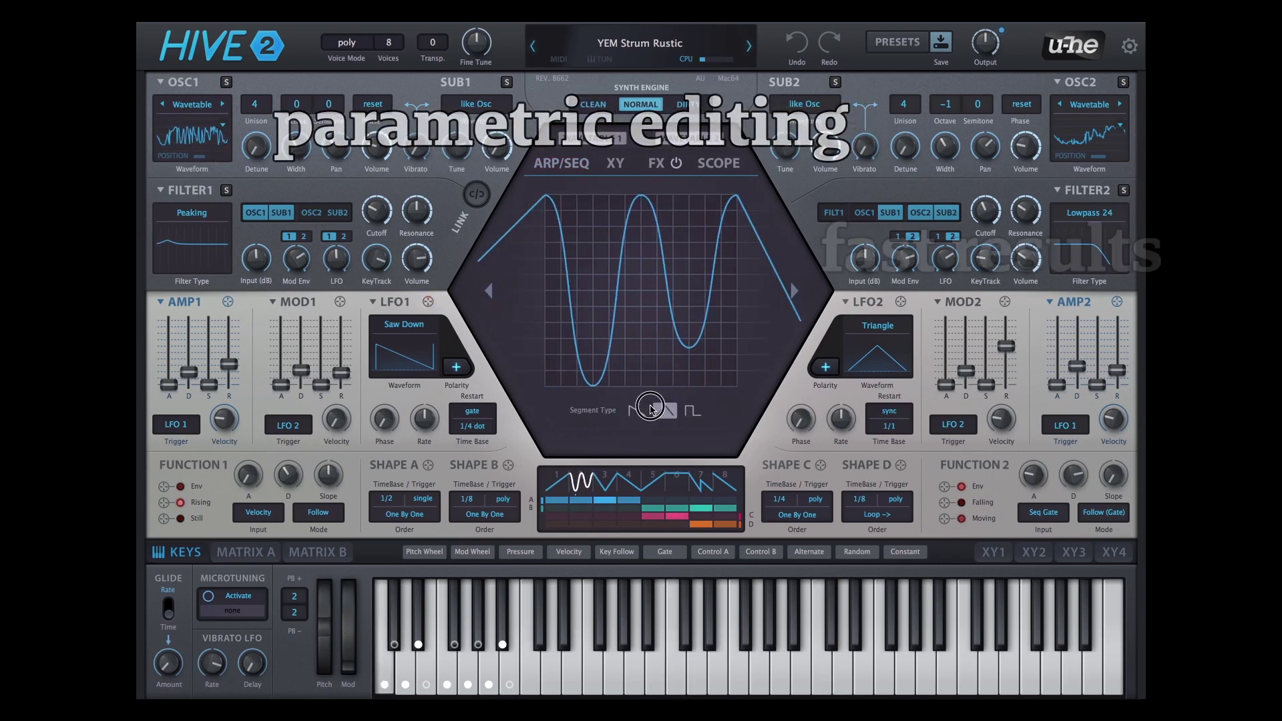
left_click(636, 412)
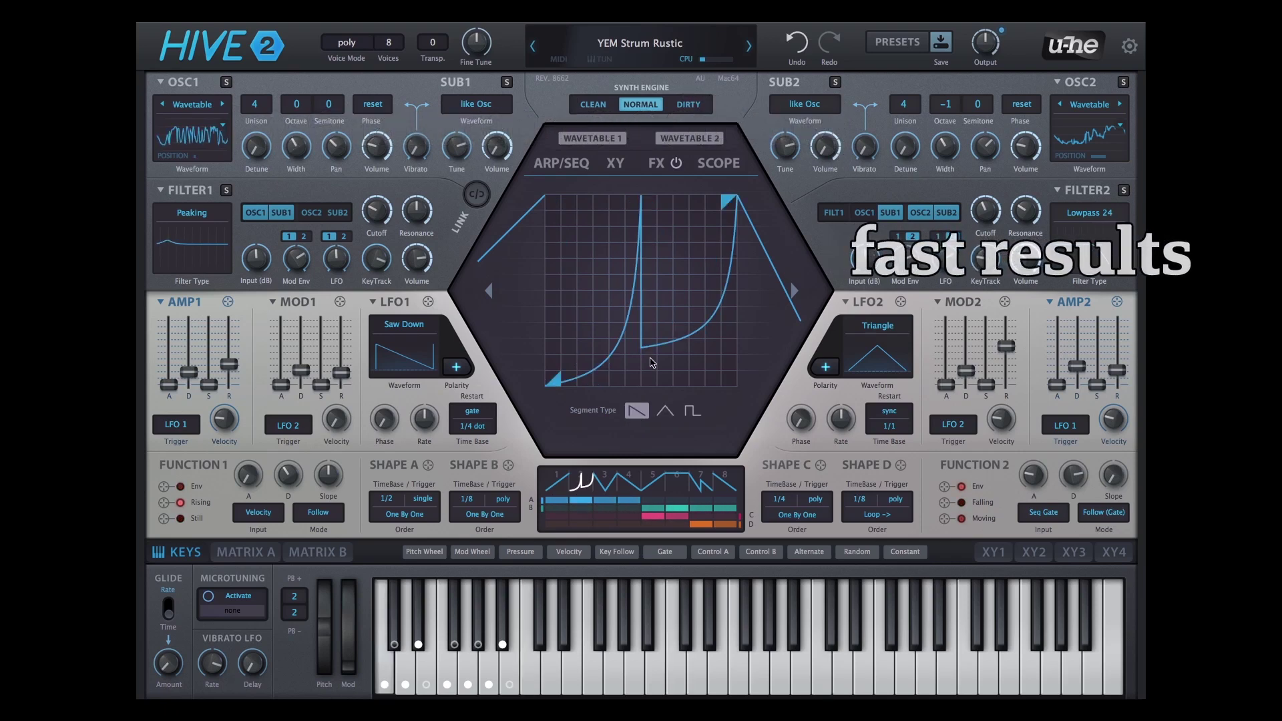
double_click(652, 367)
scroll(652, 367, "up", 2)
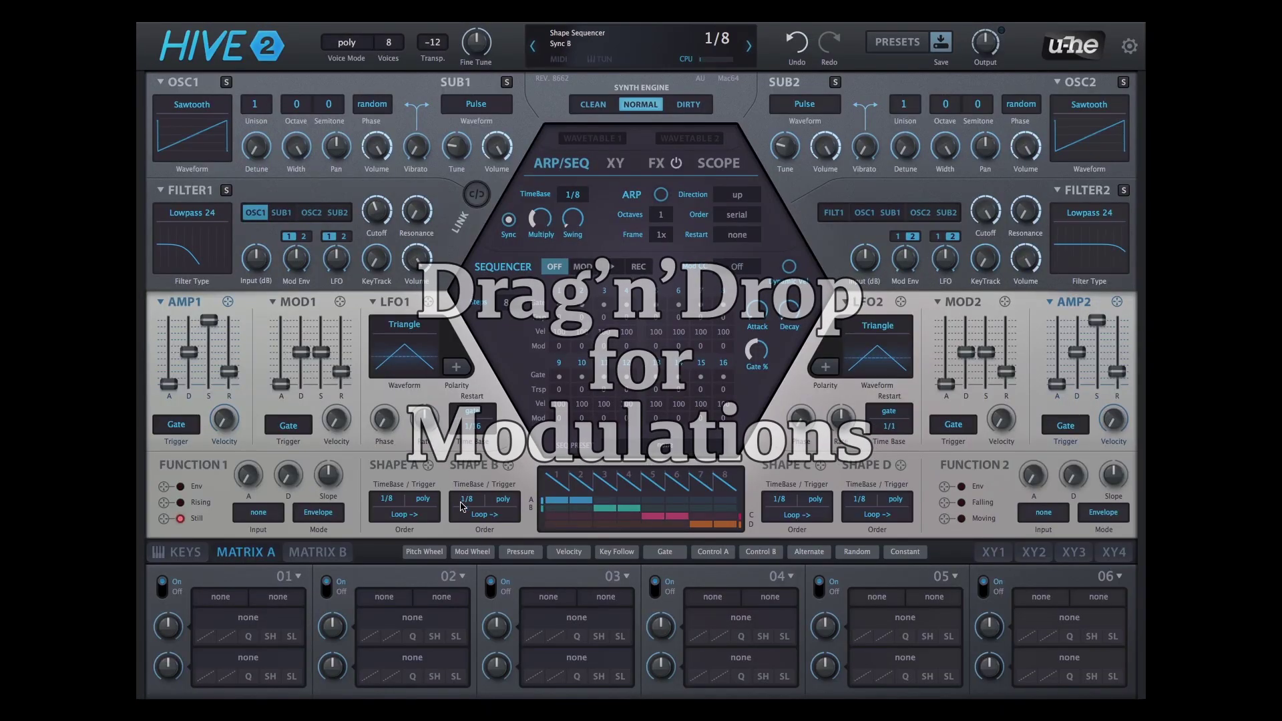
Assign Velocity as a modulation source to a synth parameter knob
left_click_drag(572, 555, 377, 219)
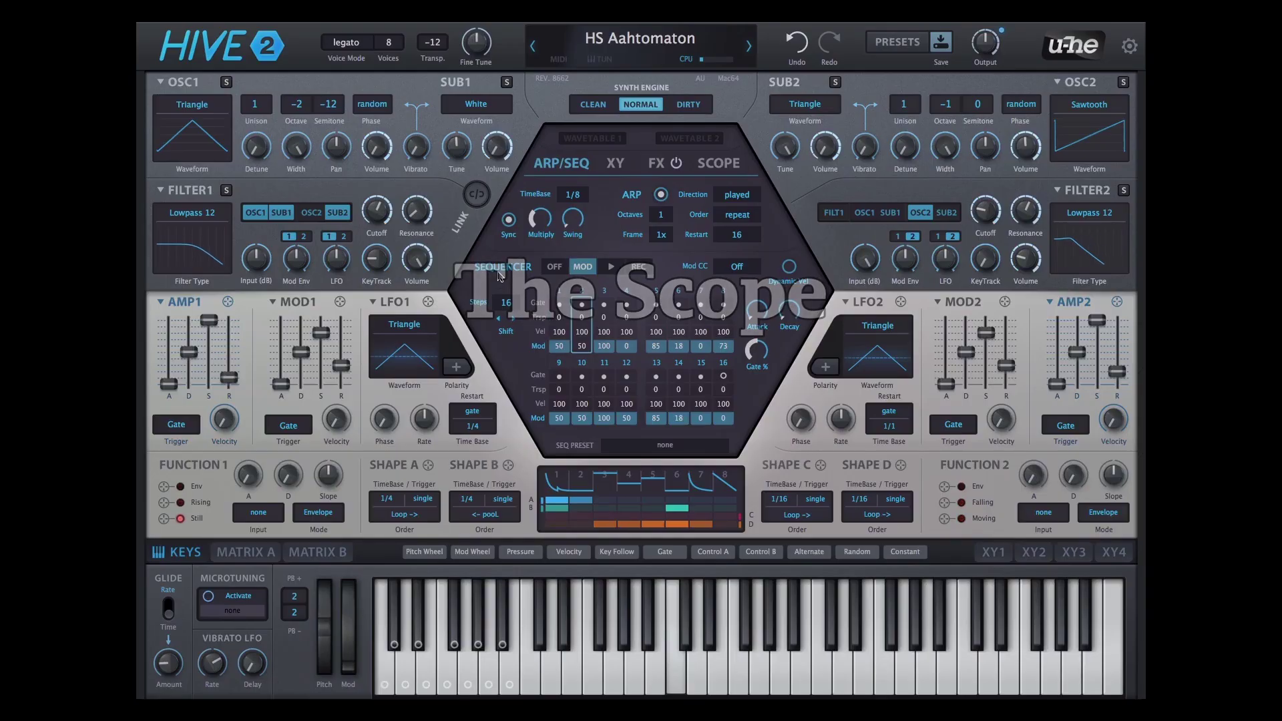
Show Shape A, B, D and LFO 1 traces on the scope, then freeze and stretch them
left_click(715, 171)
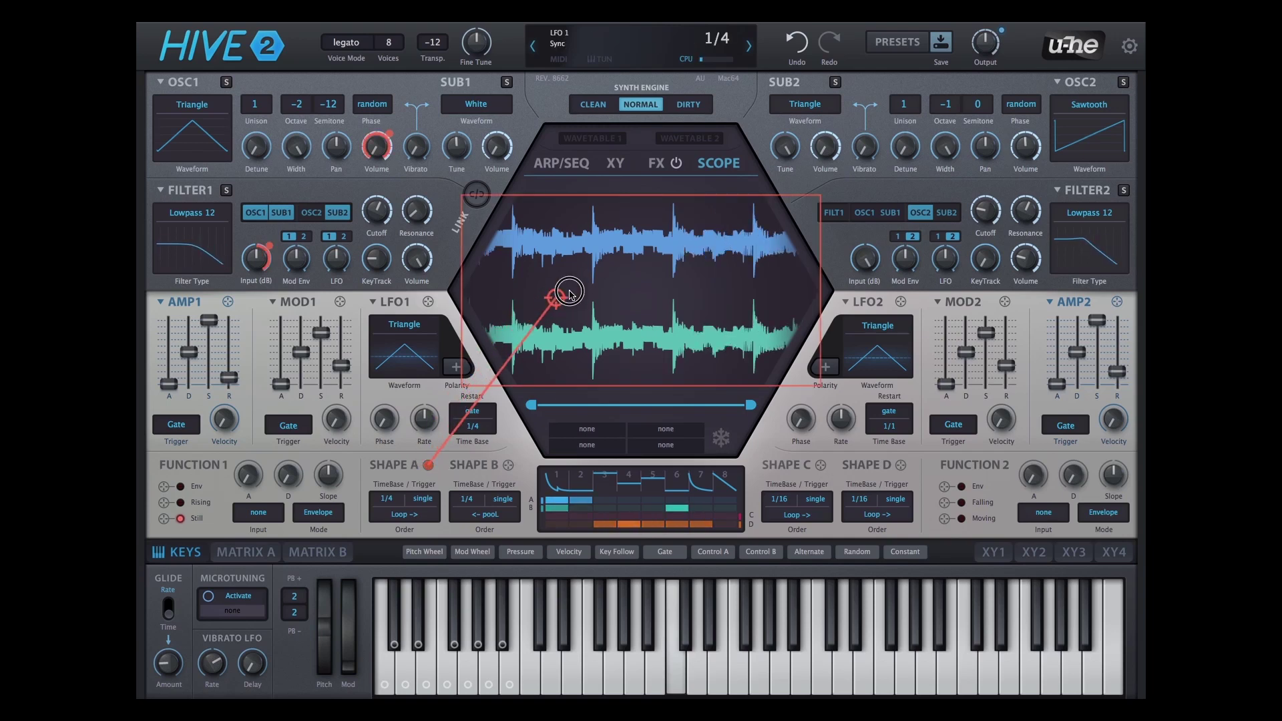
left_click_drag(569, 294, 562, 377)
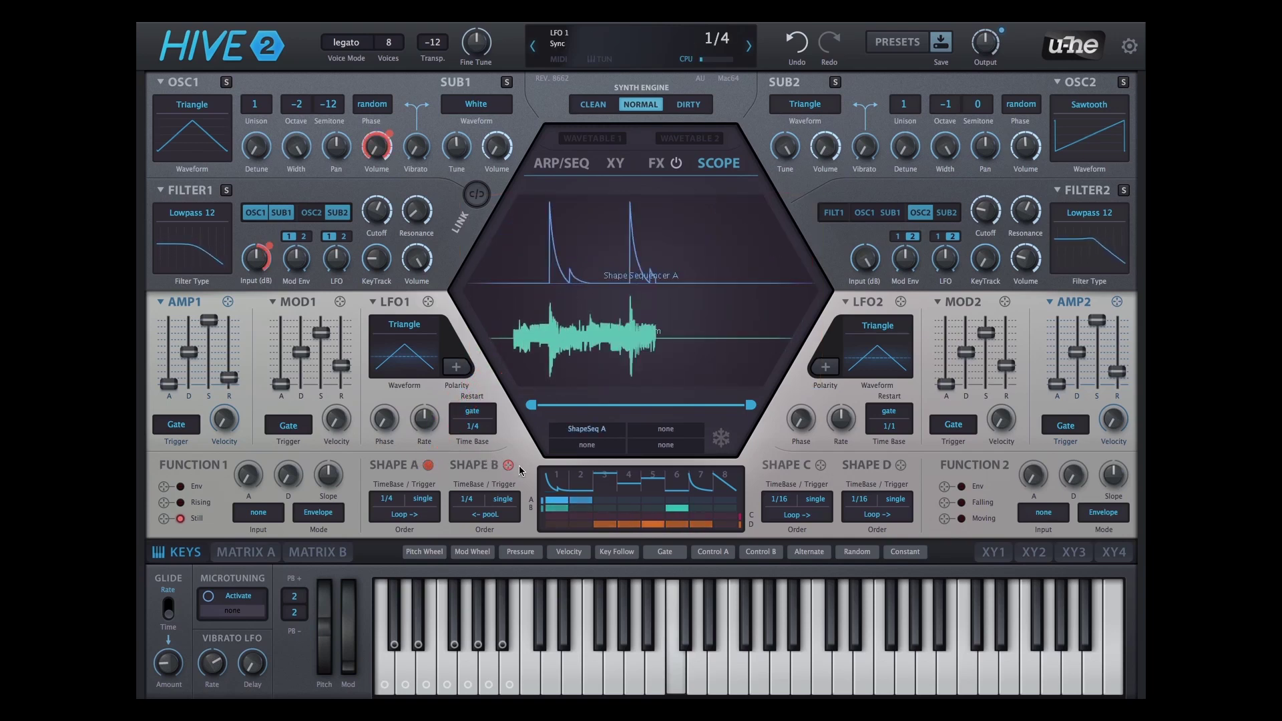
left_click_drag(579, 346, 596, 397)
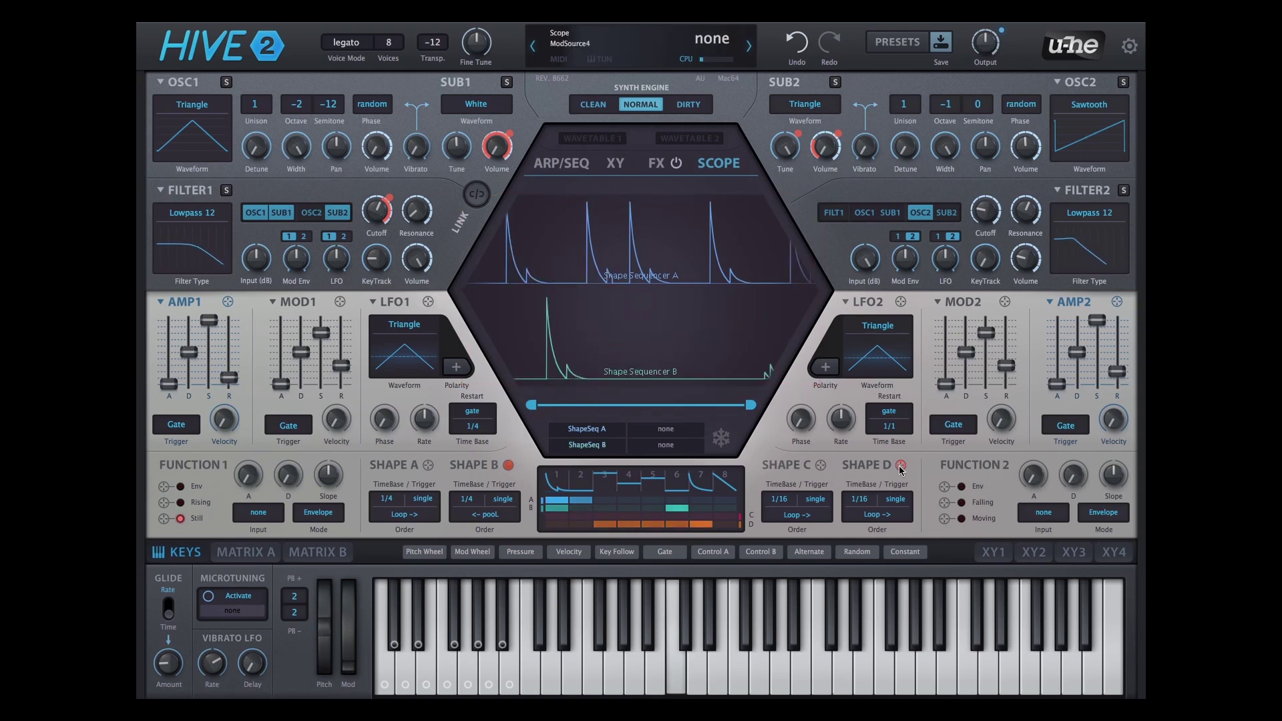
left_click_drag(801, 382, 728, 345)
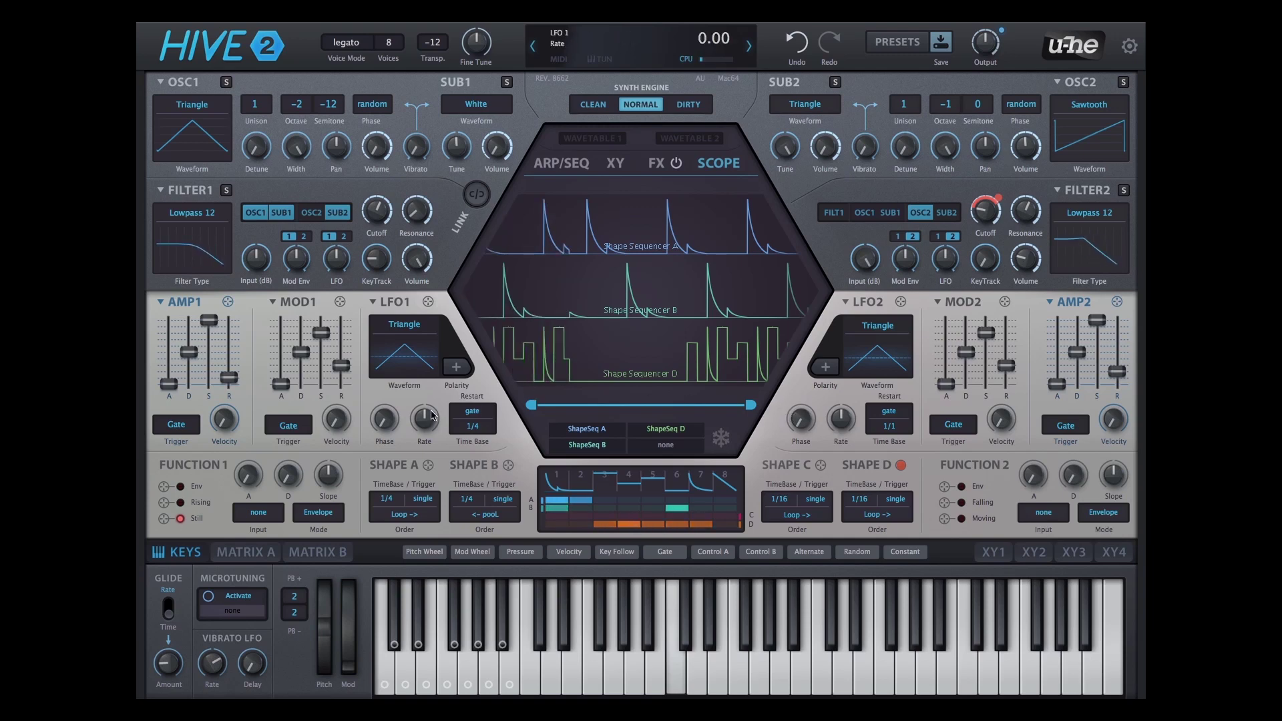
left_click_drag(627, 318, 641, 334)
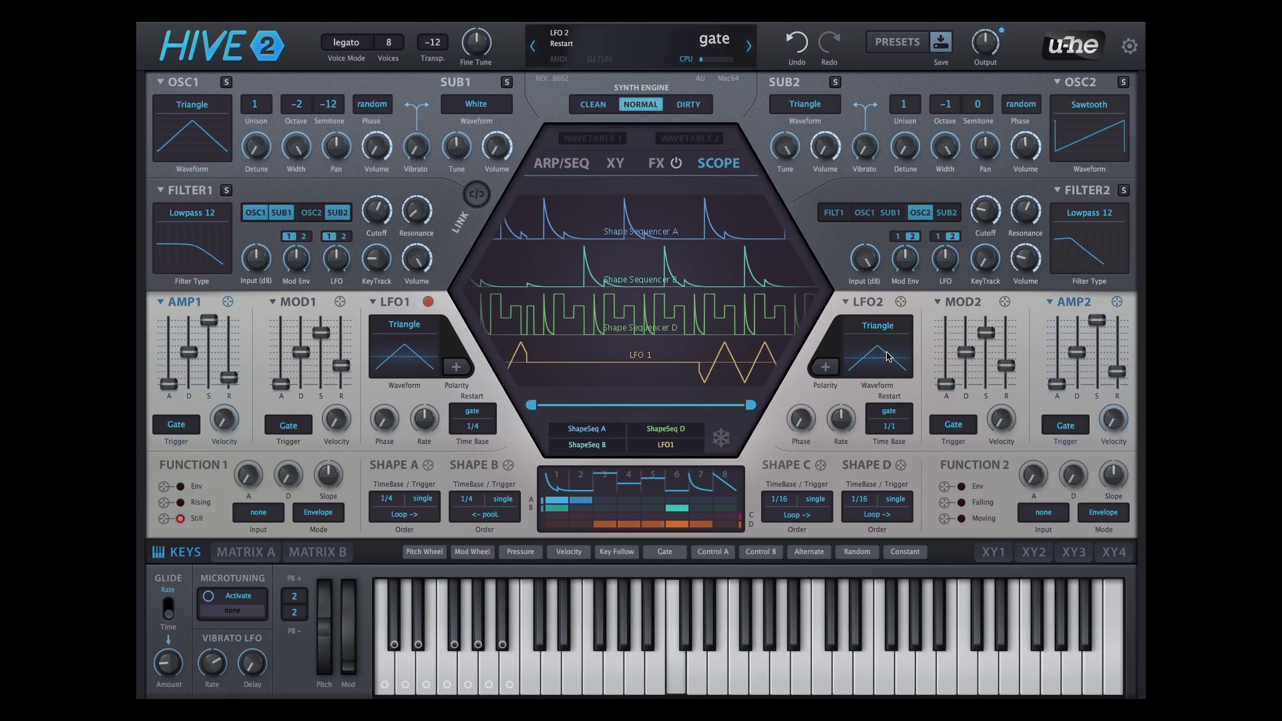
left_click(719, 440)
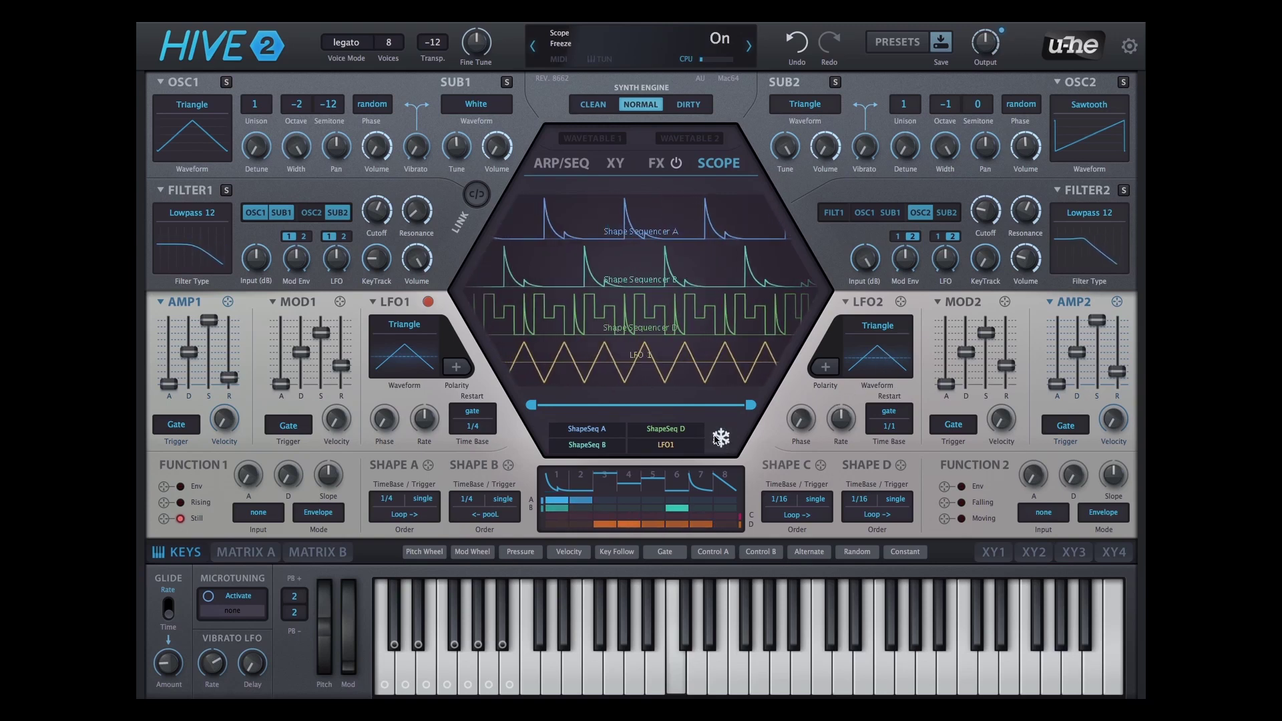
left_click_drag(531, 406, 629, 412)
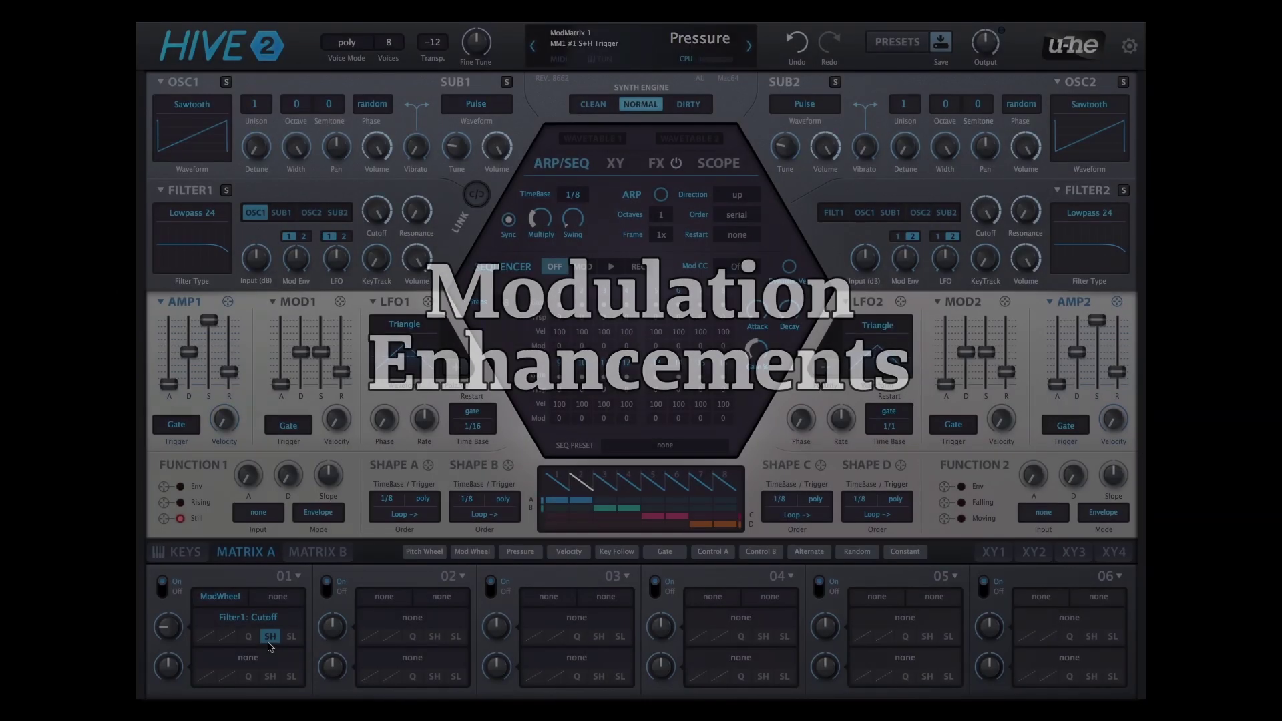
Set slot 1's S+H trigger to ShapeSeq A and make step 1 a double square pulse
left_click(270, 636)
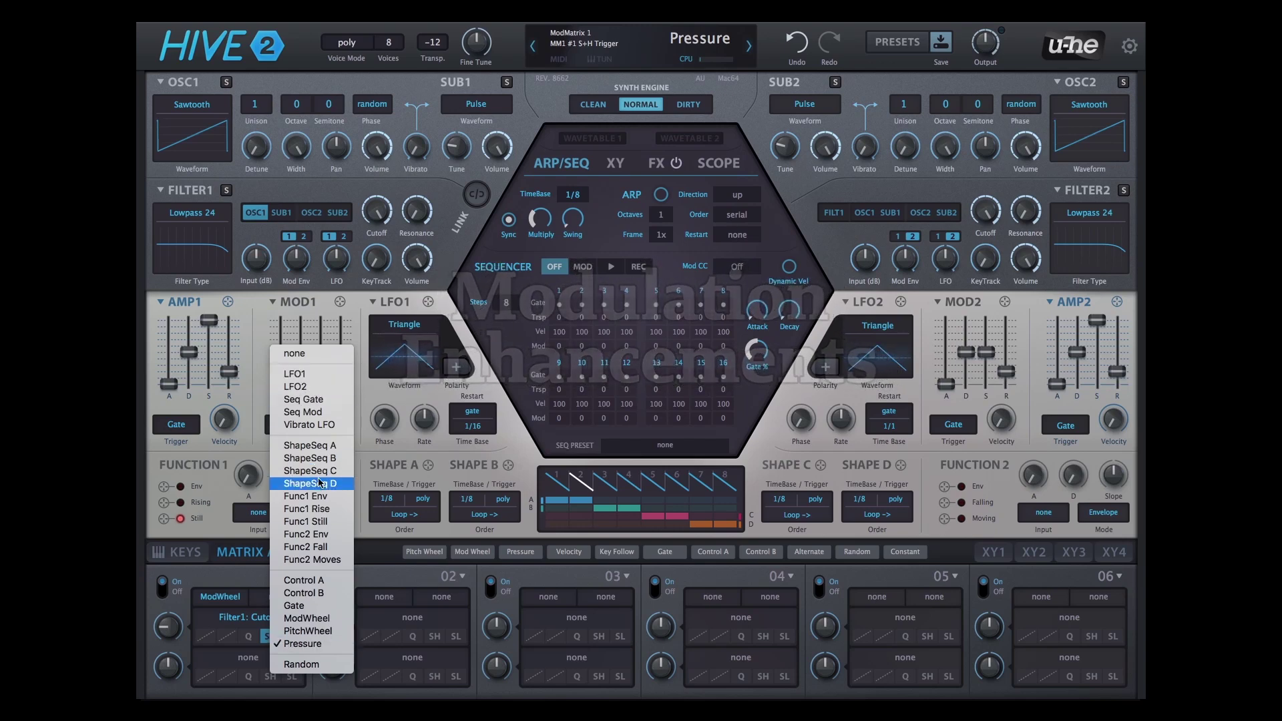
left_click(317, 445)
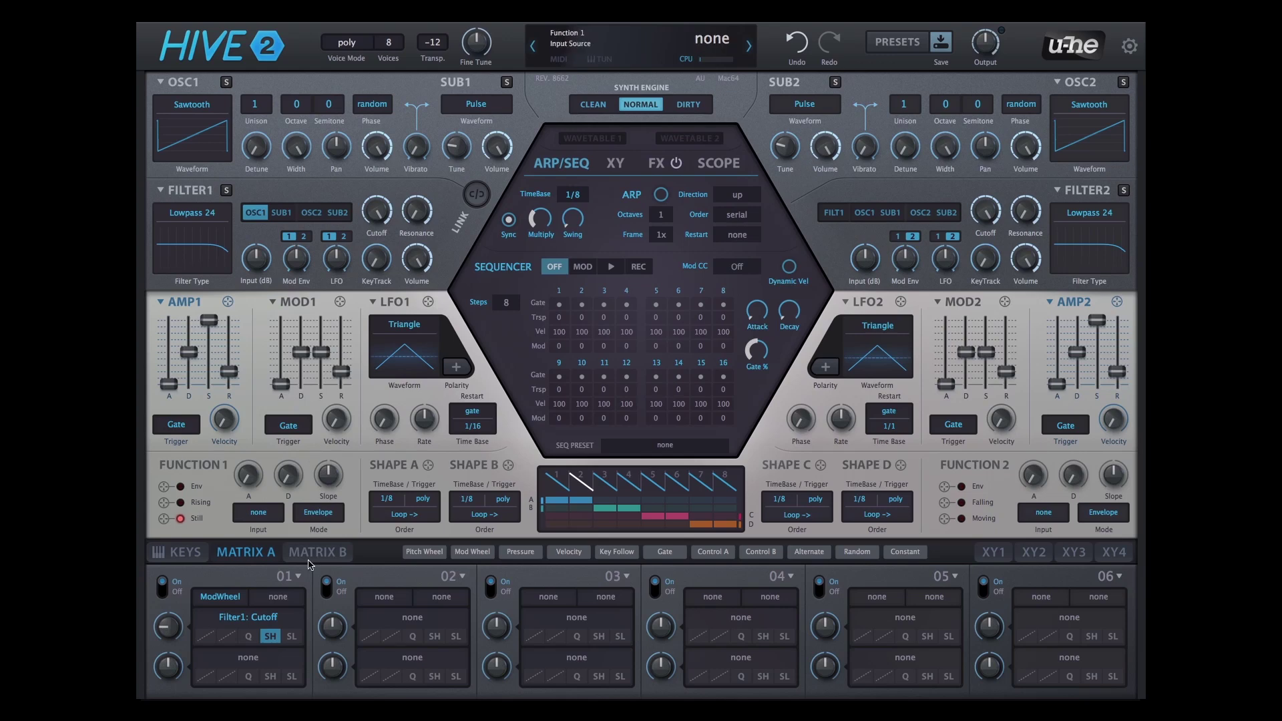
left_click(557, 485)
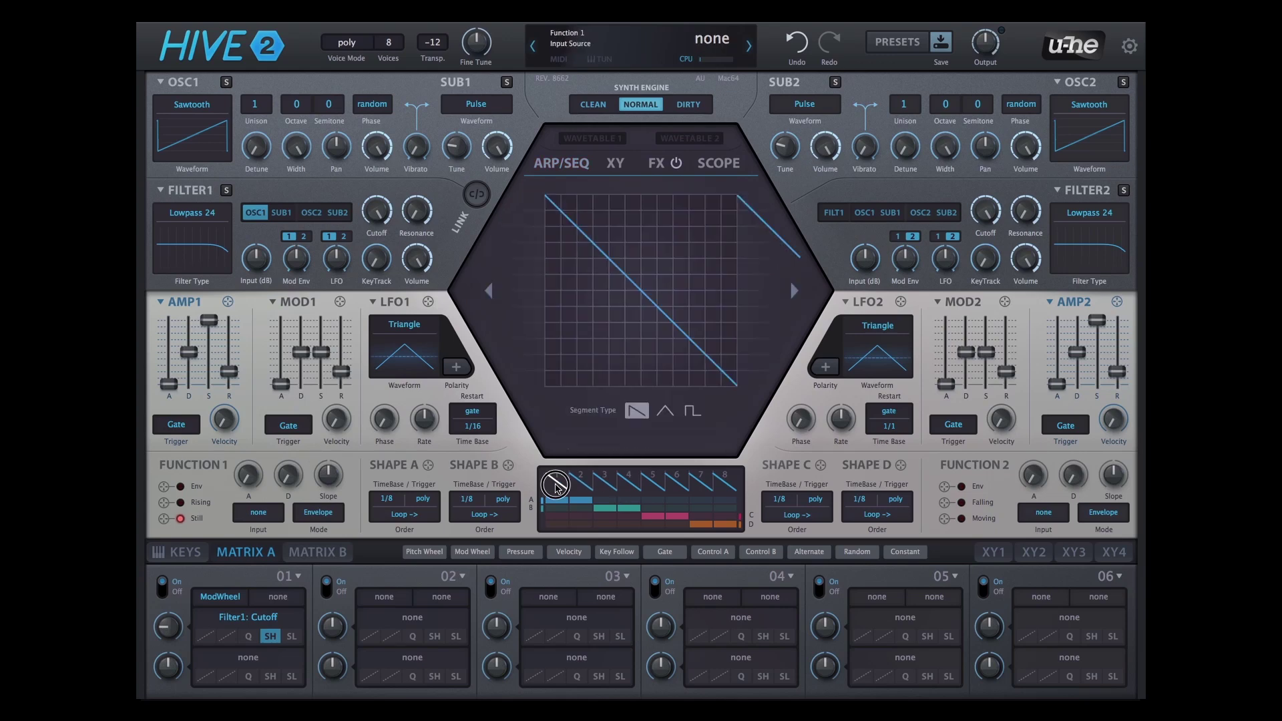
left_click(691, 412)
left_click_drag(671, 346, 672, 353)
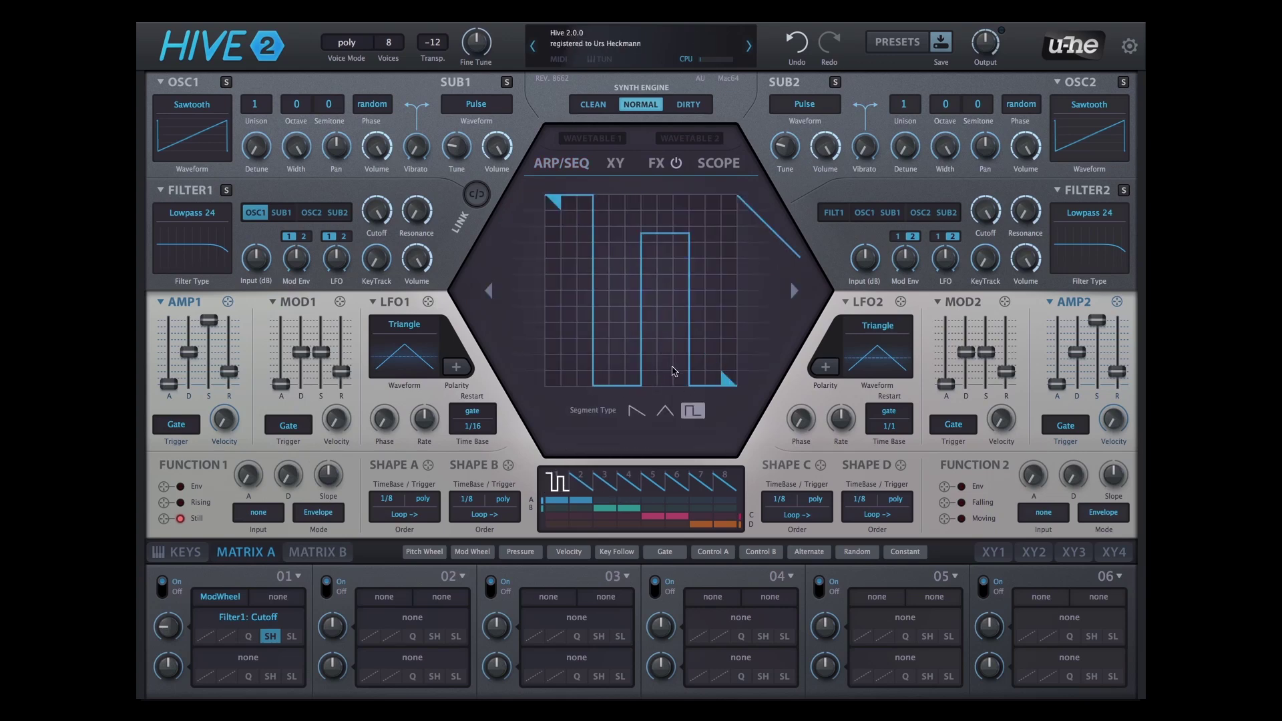
Make shape steps 2 and 3 square pulses and turn on quantizing for slot 1
left_click(585, 484)
left_click(692, 410)
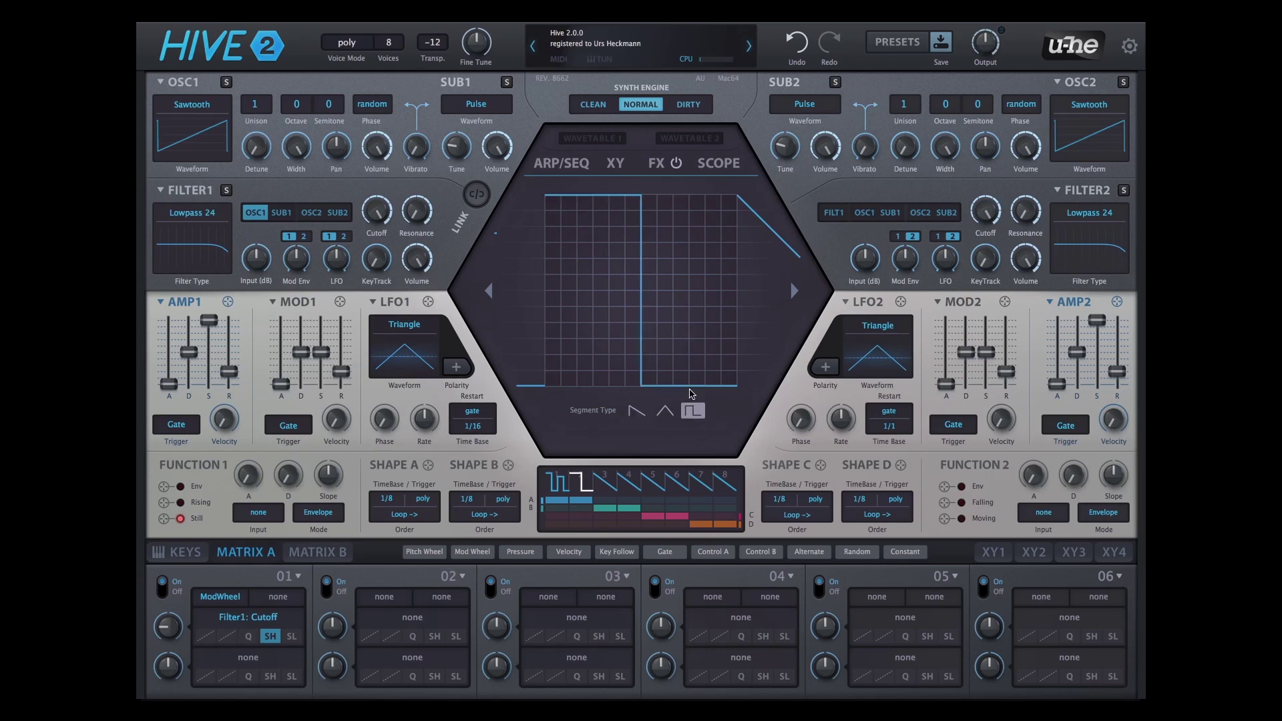
left_click(604, 491)
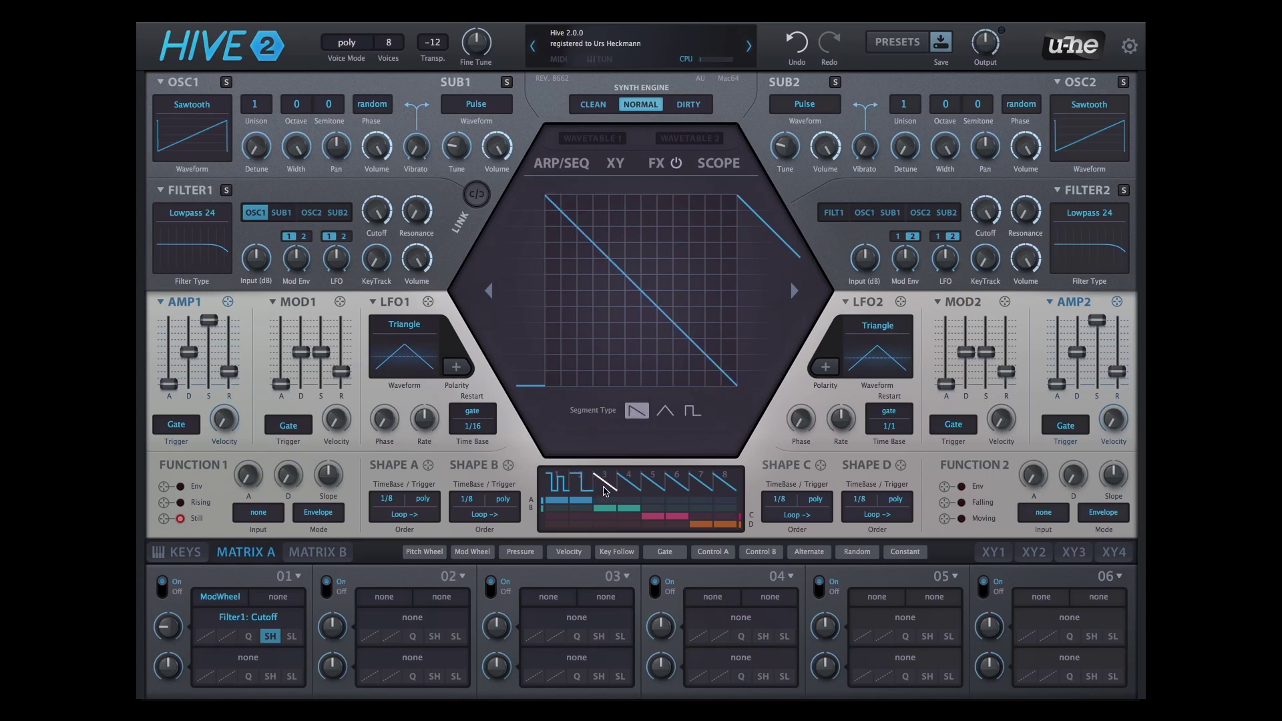
left_click(691, 412)
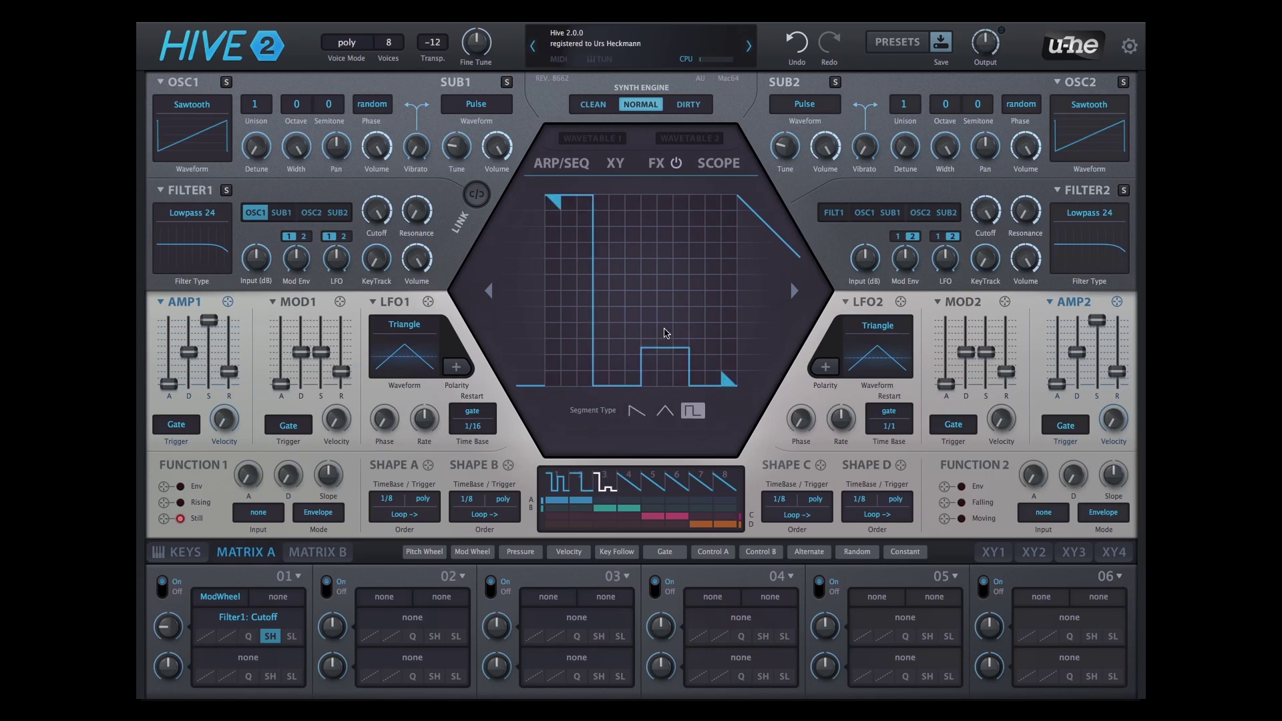
left_click(254, 638)
right_click(254, 639)
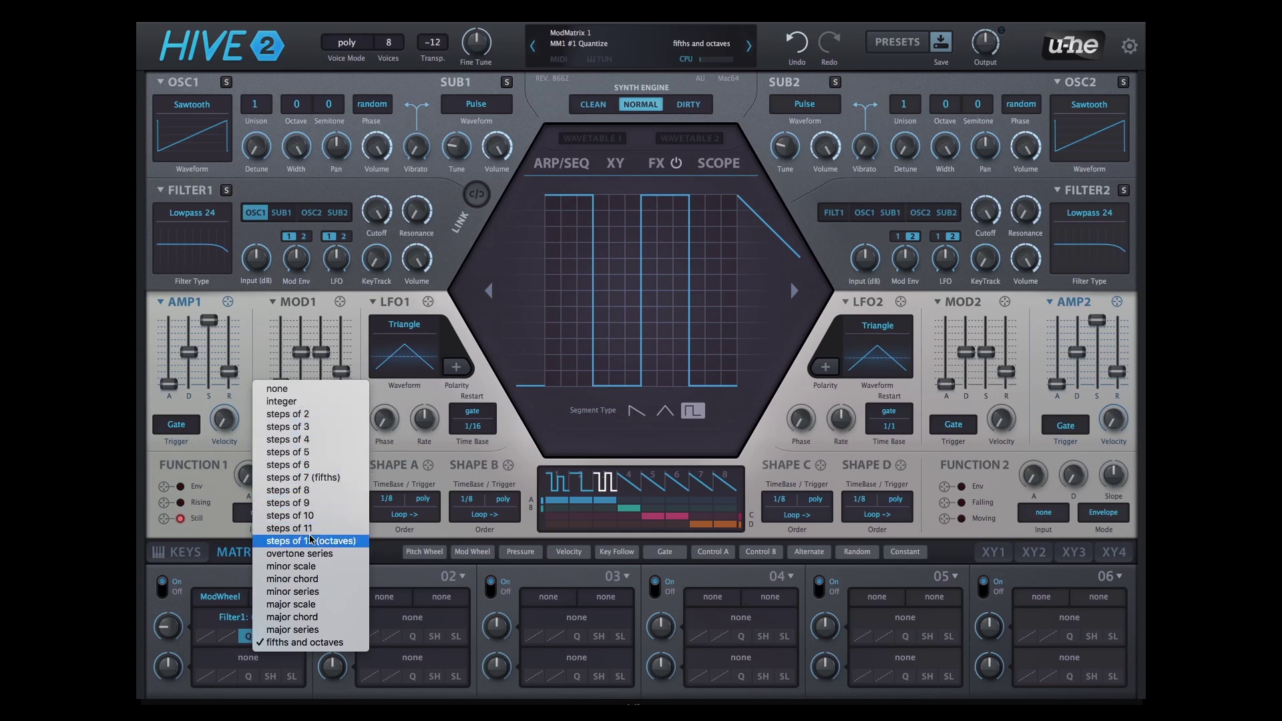
Choose 'minor chord' as matrix slot 1's quantize scale
left_click(327, 580)
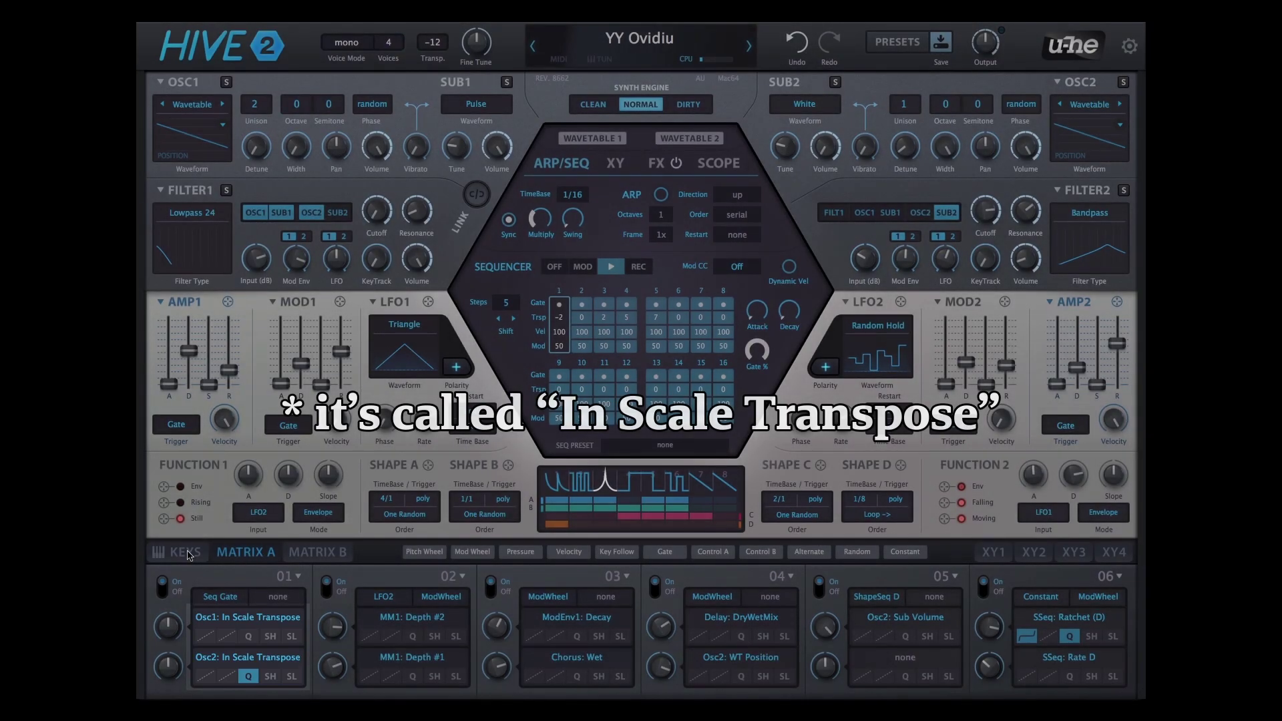
left_click(185, 552)
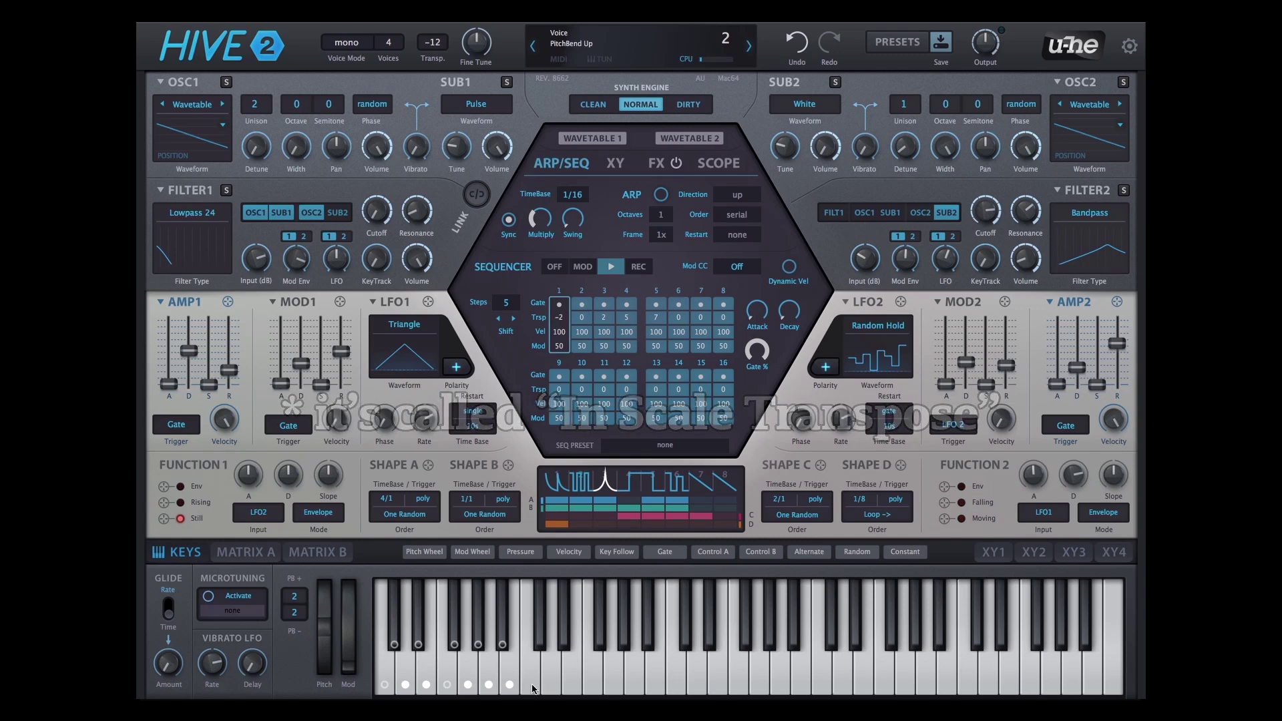
left_click(253, 554)
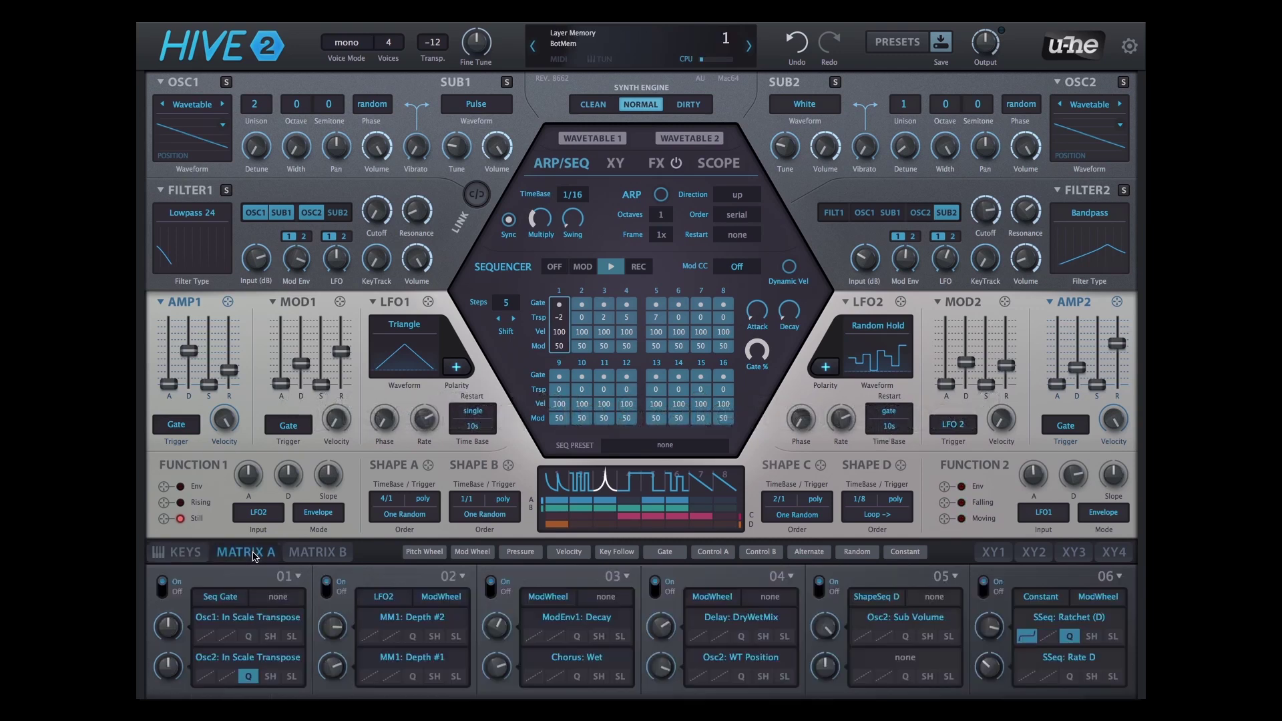